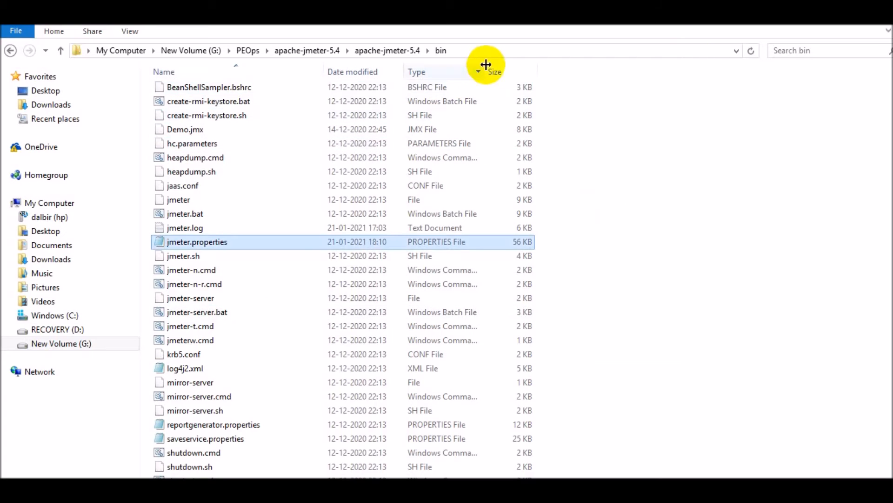
Step: Open jmeter.properties from the JMeter bin folder with 'Edit with Notepad++'
{"action": "right_click", "coordinate": [194, 242]}
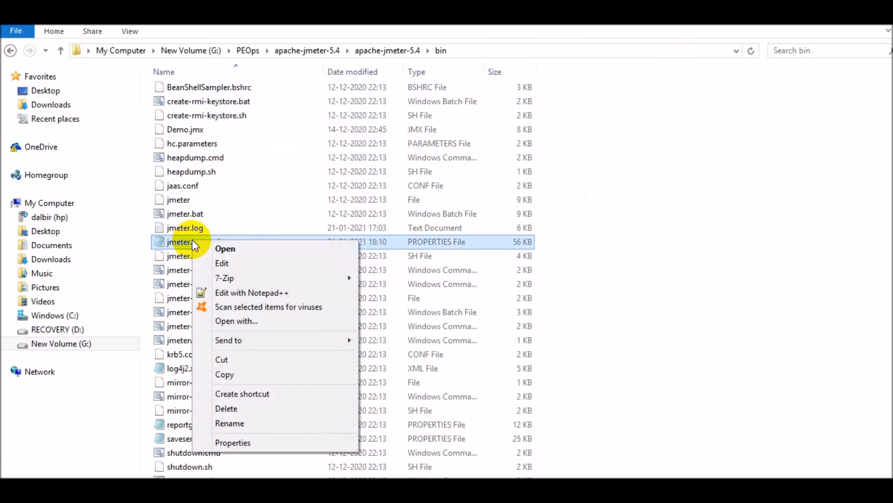
{"action": "left_click", "coordinate": [241, 295]}
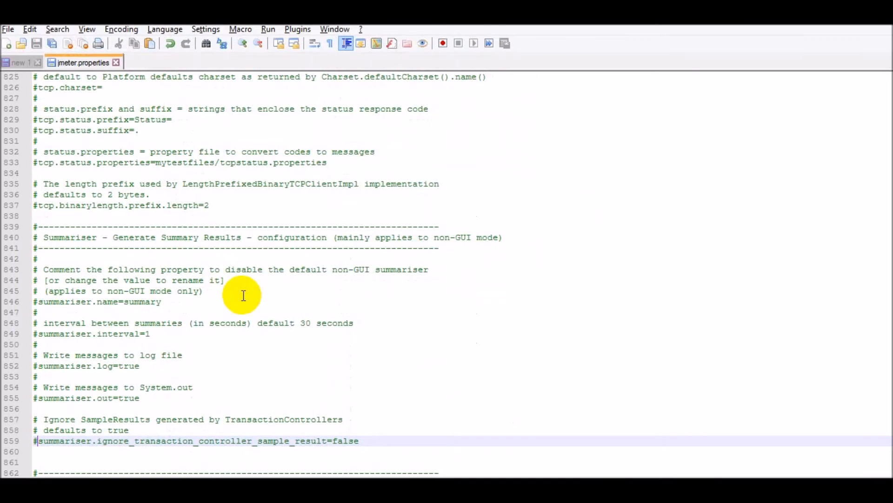
Step: Search for 'summariser' to jump to the Summariser configuration section
{"action": "key", "text": "ctrl+f"}
{"action": "left_click", "coordinate": [583, 193]}
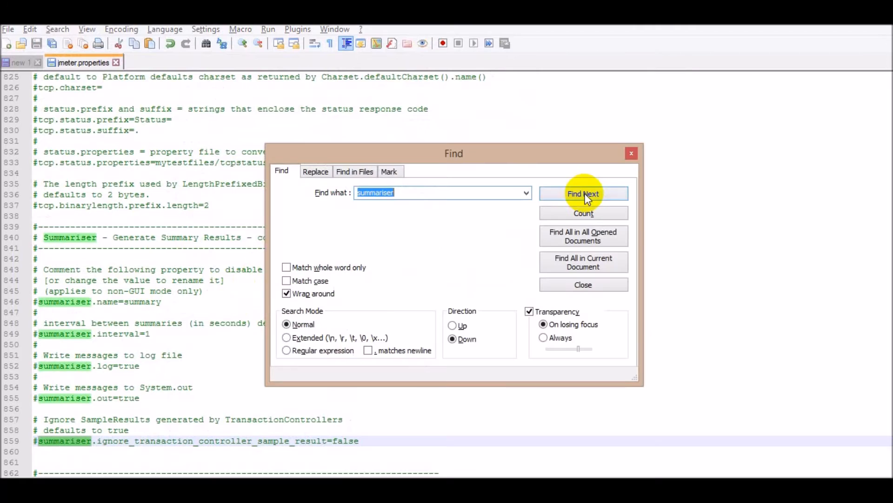
{"action": "left_click", "coordinate": [586, 198]}
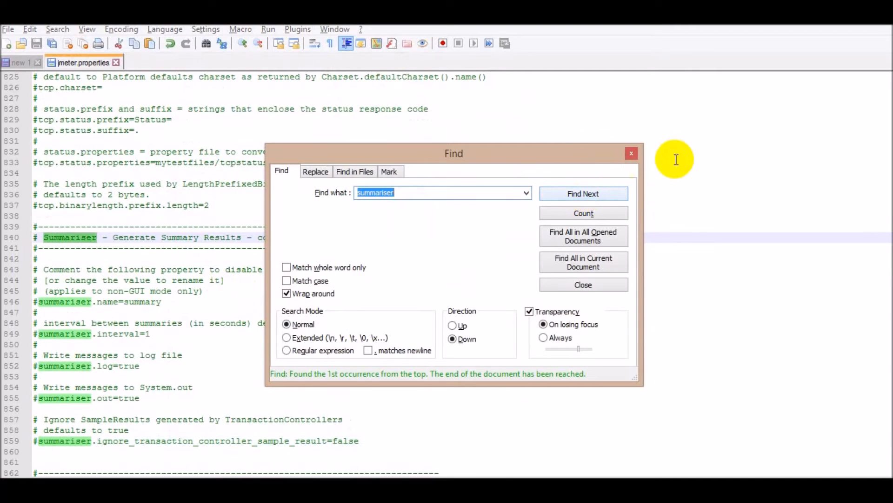
{"action": "left_click", "coordinate": [630, 155]}
{"action": "scroll", "coordinate": [188, 269], "scroll_direction": "down", "scroll_amount": 1}
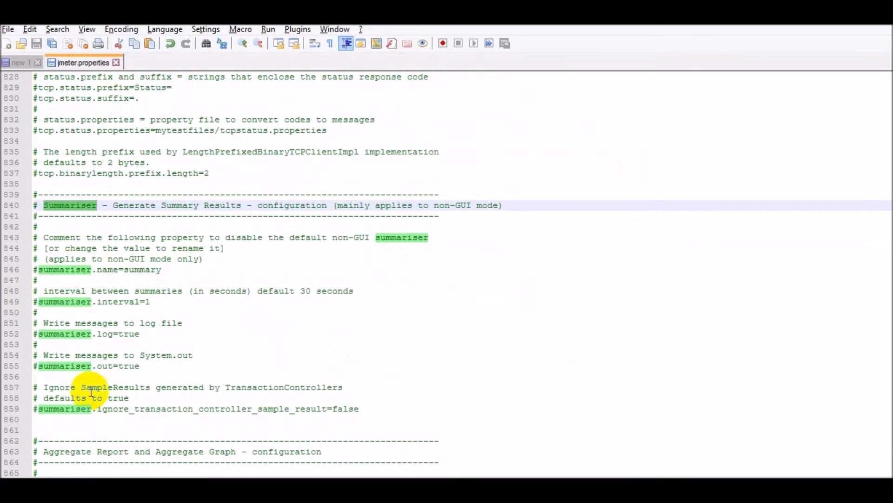
Step: Uncomment summariser.name, interval, log, out and ignore_transaction_controller_sample_result by deleting their leading #
{"action": "left_click", "coordinate": [35, 270]}
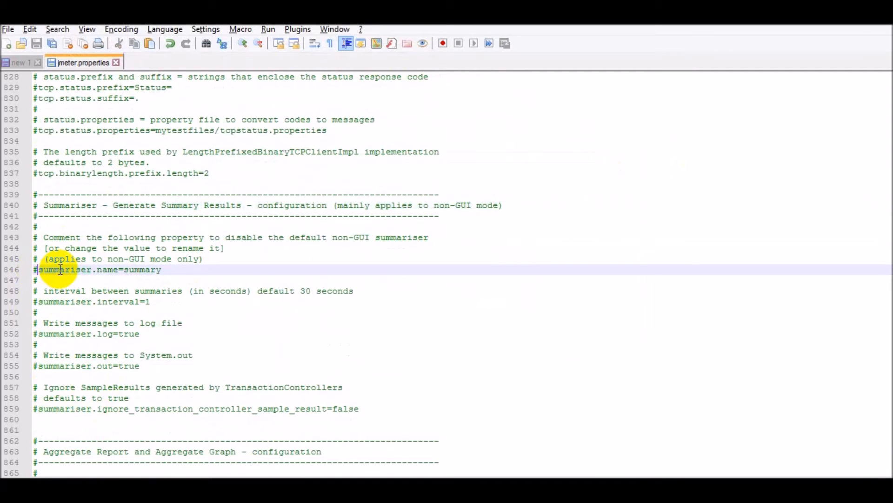
{"action": "key", "text": "Delete"}
{"action": "left_click", "coordinate": [35, 302]}
{"action": "key", "text": "Delete"}
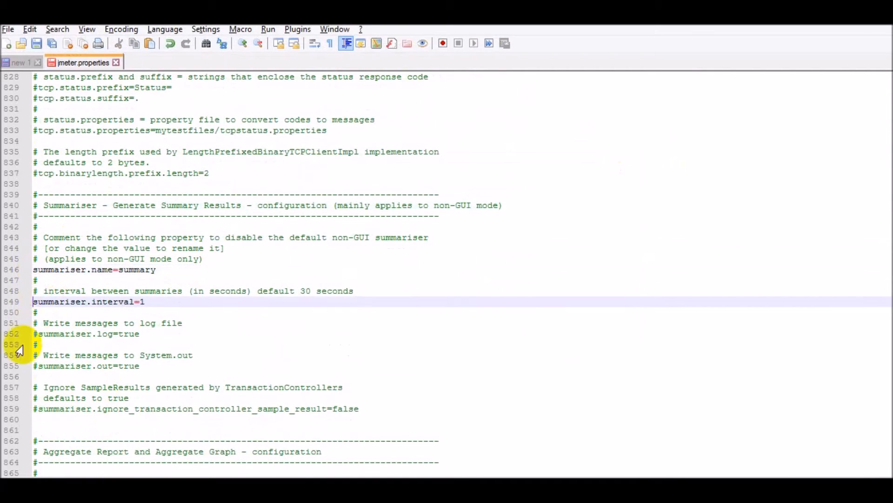
{"action": "left_click", "coordinate": [34, 334]}
{"action": "key", "text": "Delete"}
{"action": "left_click", "coordinate": [38, 366]}
{"action": "key", "text": "Delete"}
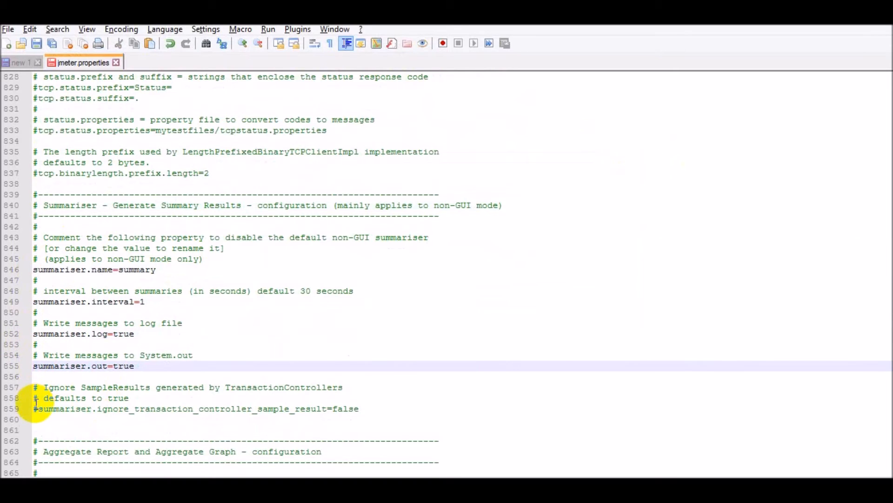
{"action": "left_click", "coordinate": [38, 408]}
{"action": "key", "text": "Delete"}
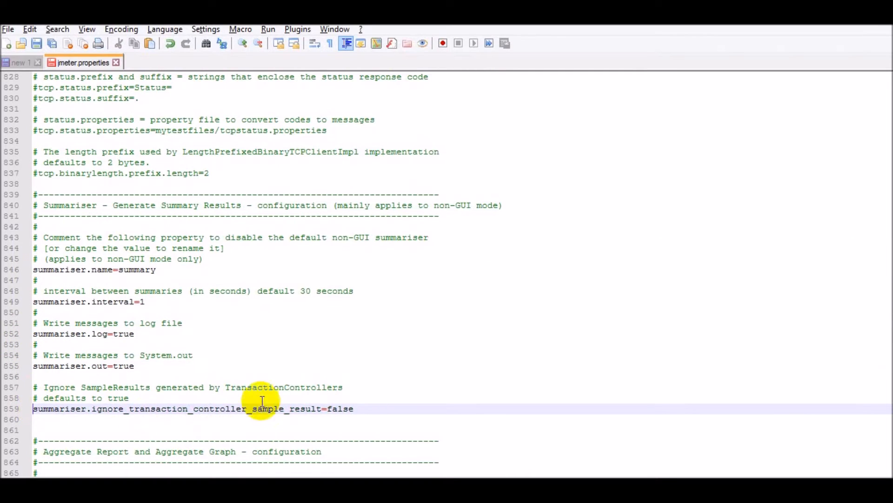
Step: Check the 'false' value on line 859 and save jmeter.properties
{"action": "double_click", "coordinate": [341, 409]}
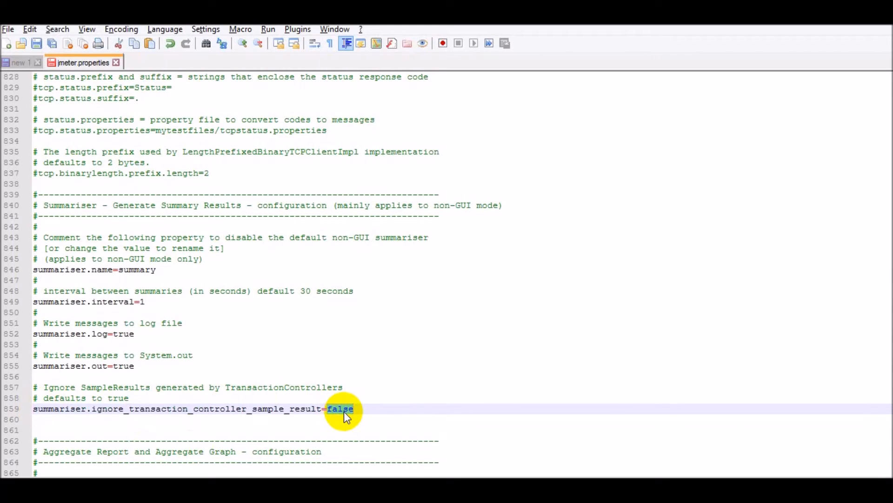
{"action": "left_click", "coordinate": [353, 410]}
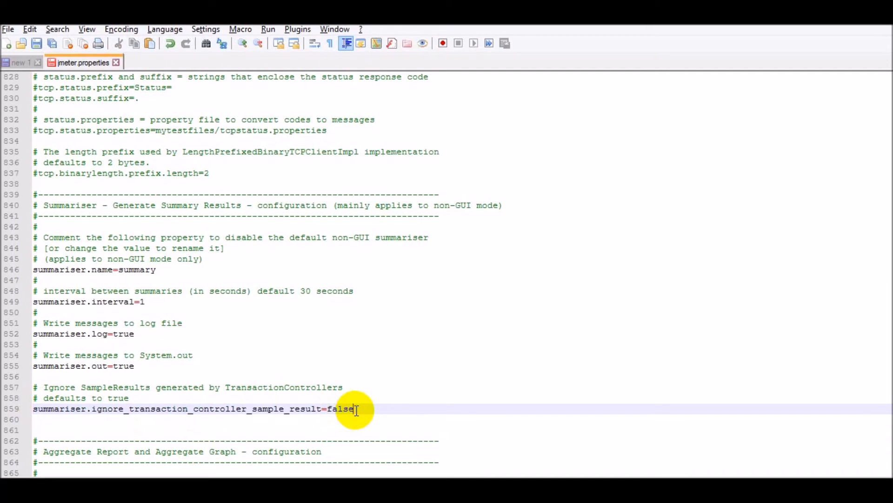
{"action": "key", "text": "ctrl+s"}
Step: Rerun the previous non-GUI jmeter command for TransactionSummary.jmx in Command Prompt
{"action": "left_click", "coordinate": [405, 447]}
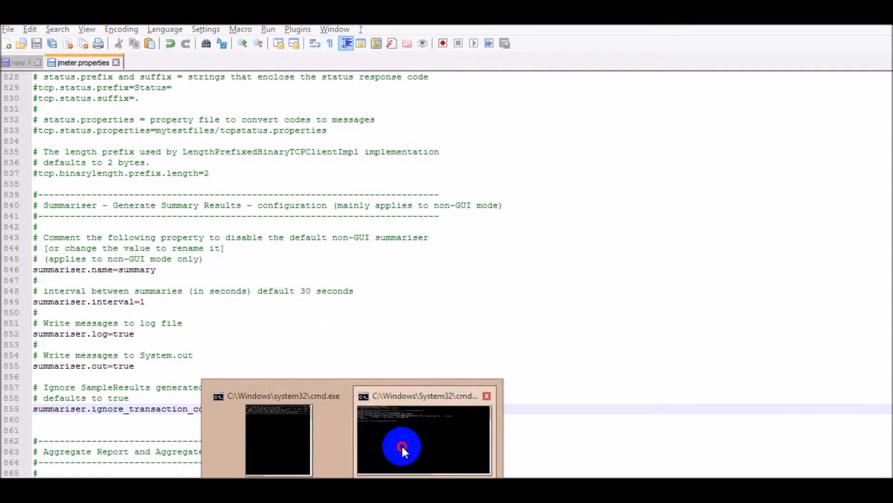
{"action": "key", "text": "Up"}
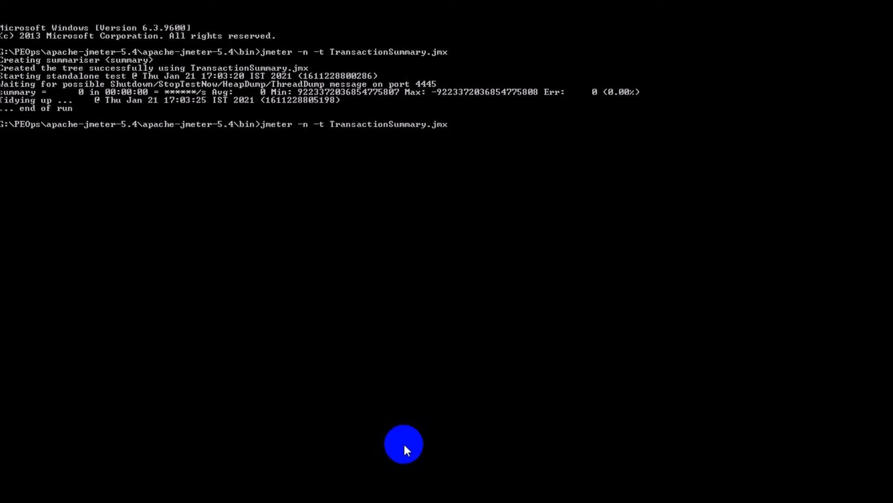
{"action": "key", "text": "Return"}
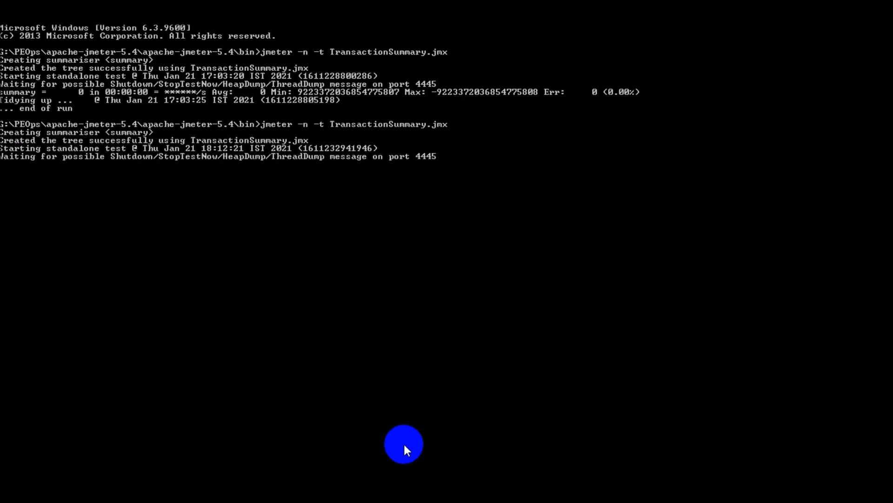